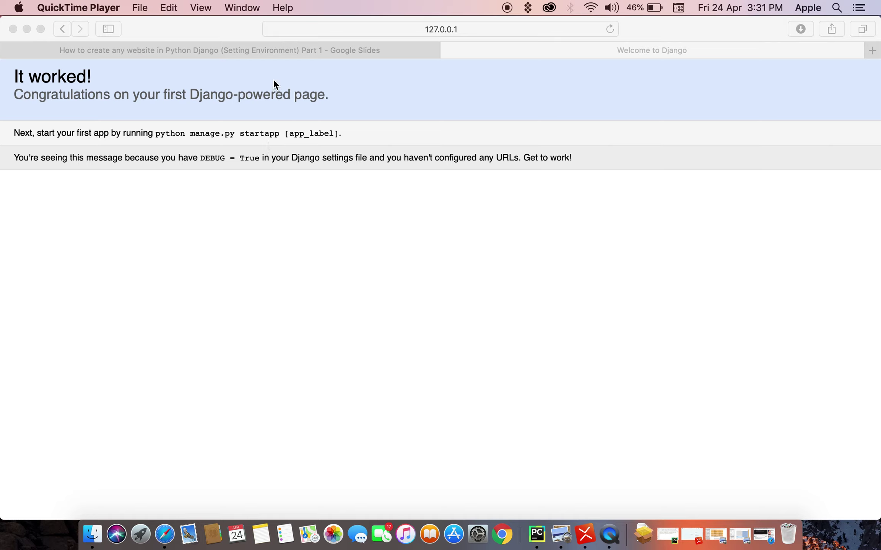
# Switch to the Google Slides tab showing the Python Django setup checklist.
pyautogui.click(265, 52)
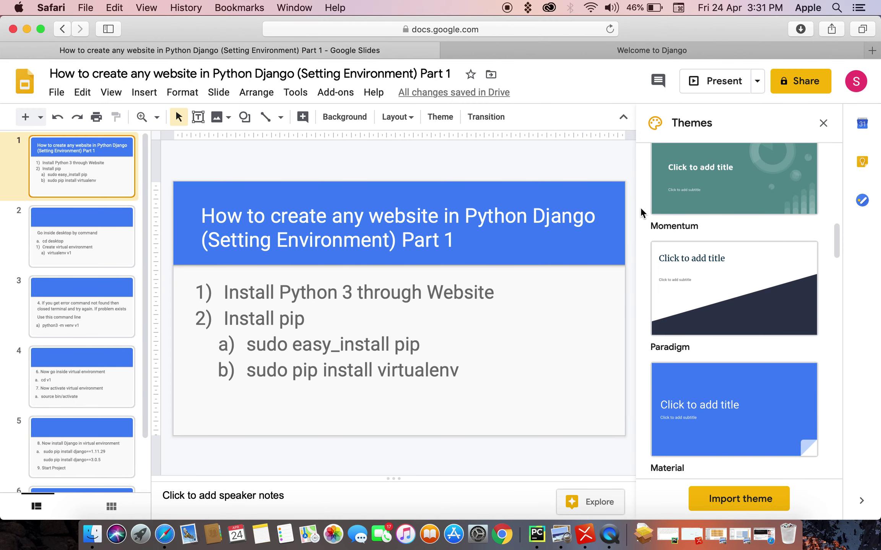
# Search Google for 'python', open Python.org, and launch the python-3.8.2-macosx10.9.pkg installer.
pyautogui.click(872, 50)
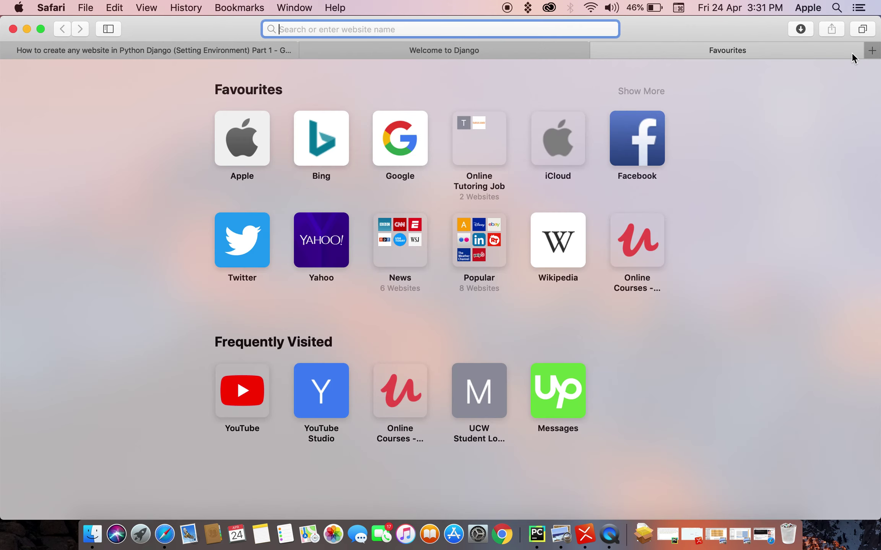
pyautogui.write('goo')
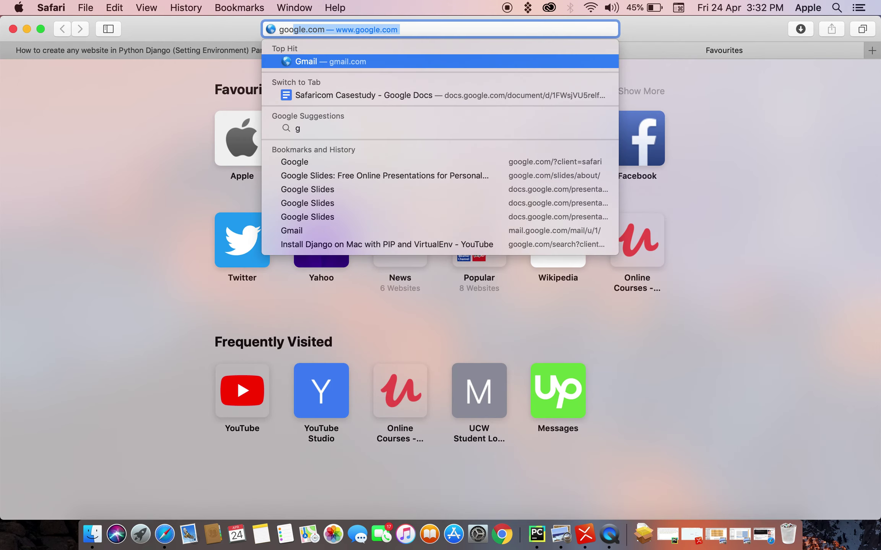
pyautogui.write('gle')
pyautogui.press('Return')
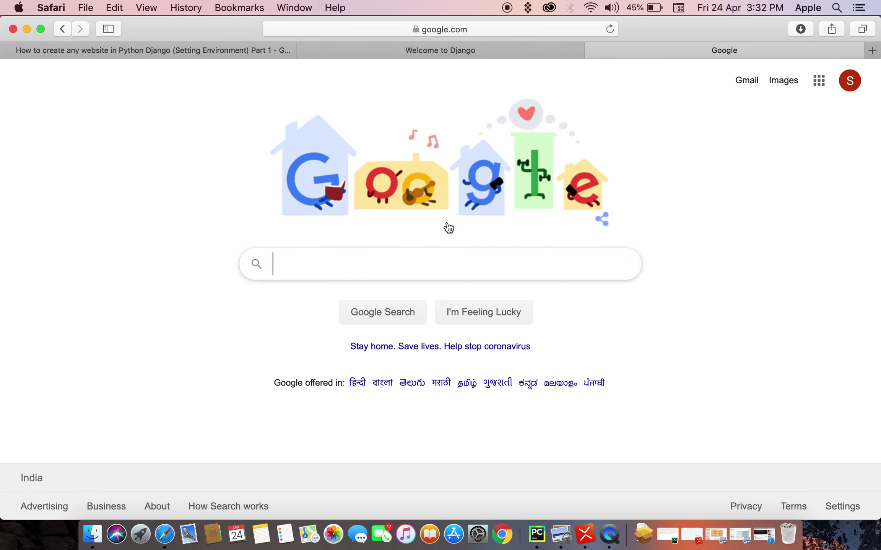
pyautogui.write('python')
pyautogui.press('Return')
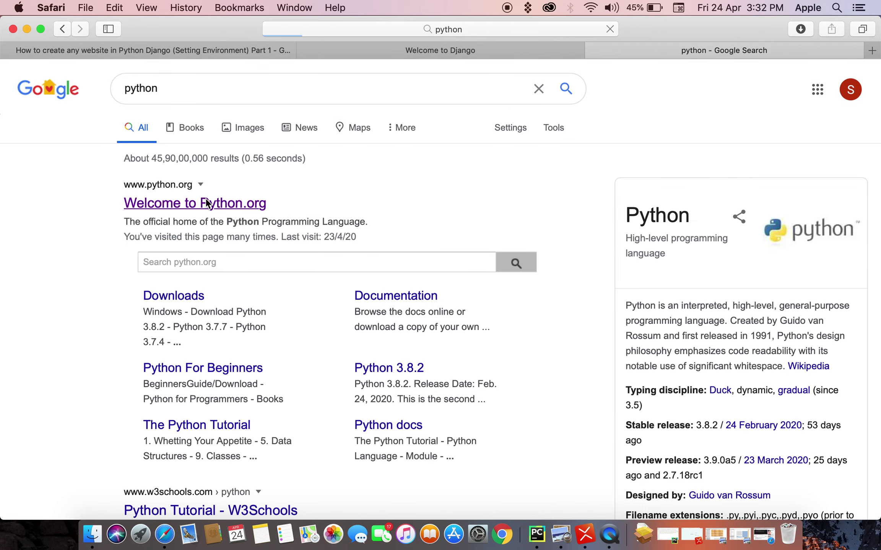
pyautogui.click(207, 204)
pyautogui.moveTo(352, 189)
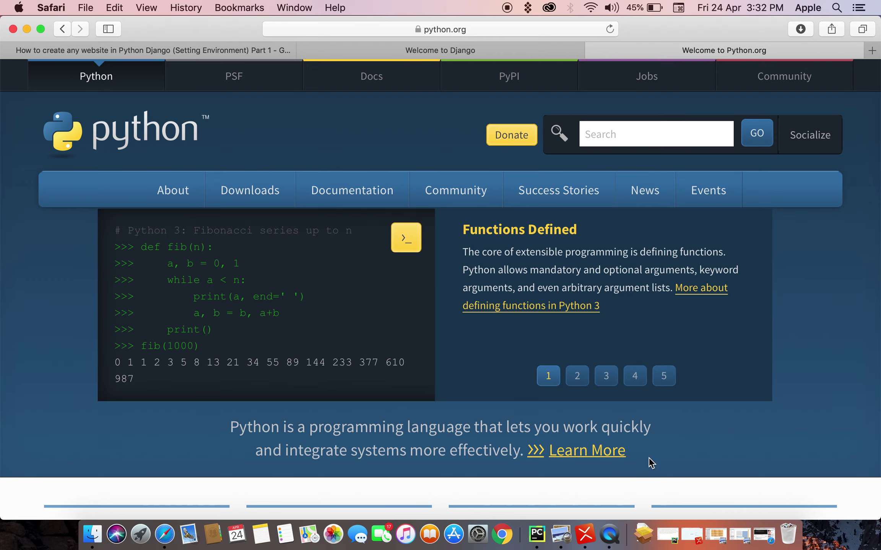
pyautogui.click(644, 526)
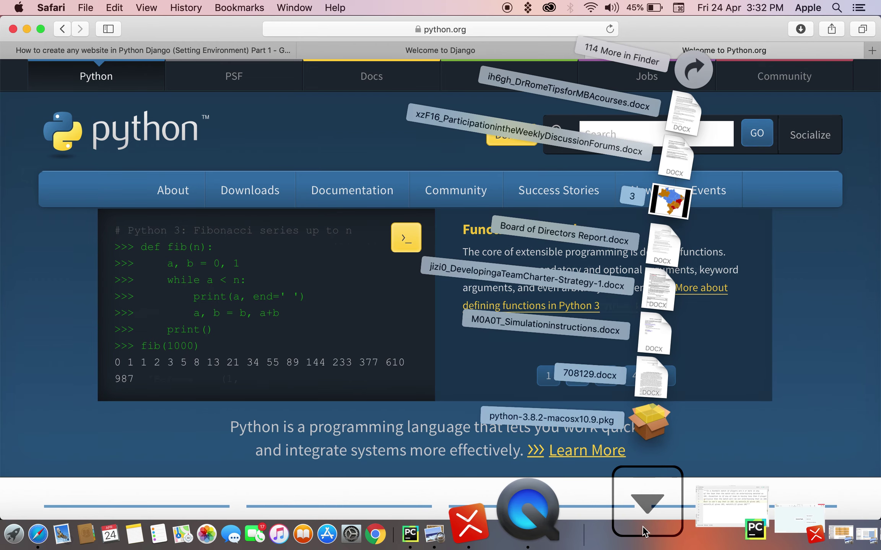
pyautogui.click(646, 532)
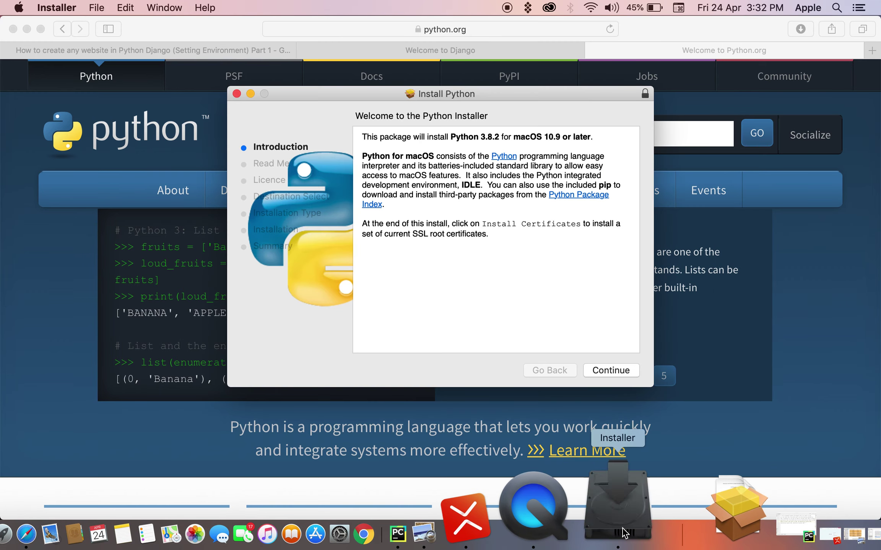
# Go past the installer introduction and read-me, and agree to the licence.
pyautogui.click(618, 371)
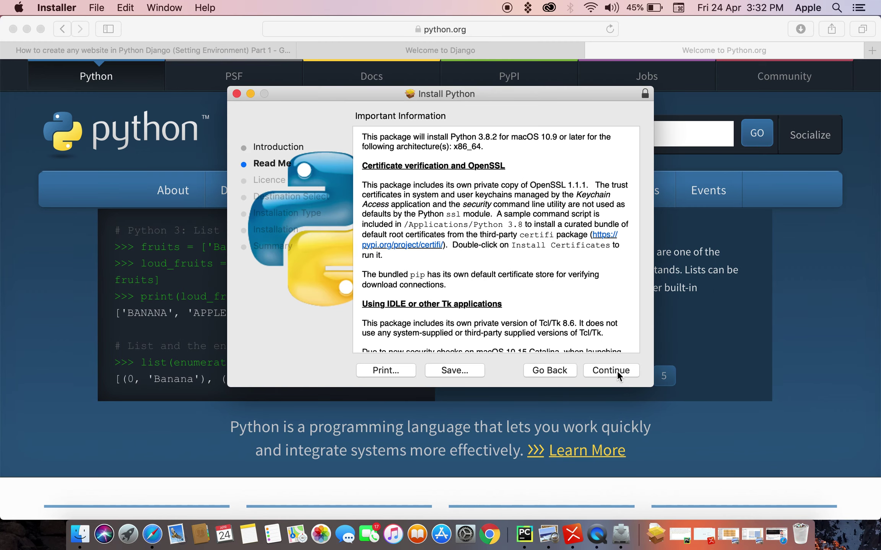
pyautogui.click(618, 371)
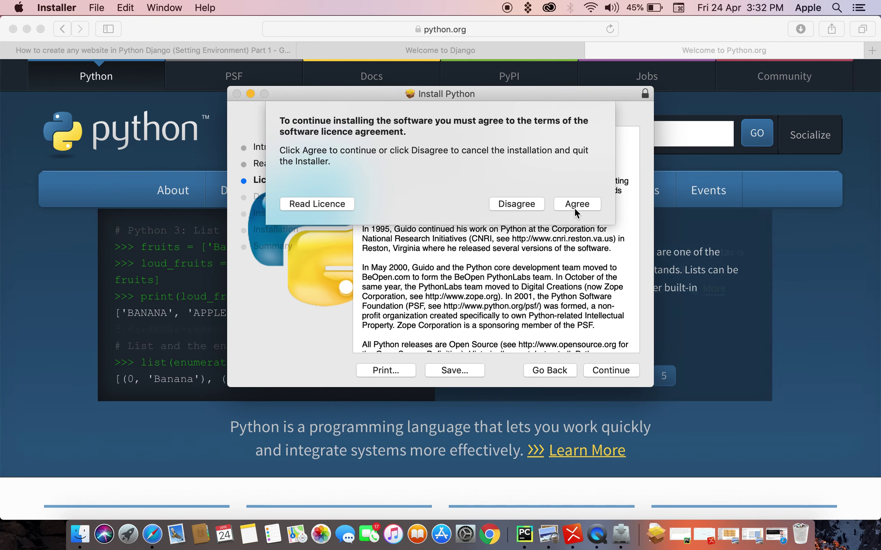
pyautogui.click(577, 205)
pyautogui.click(605, 370)
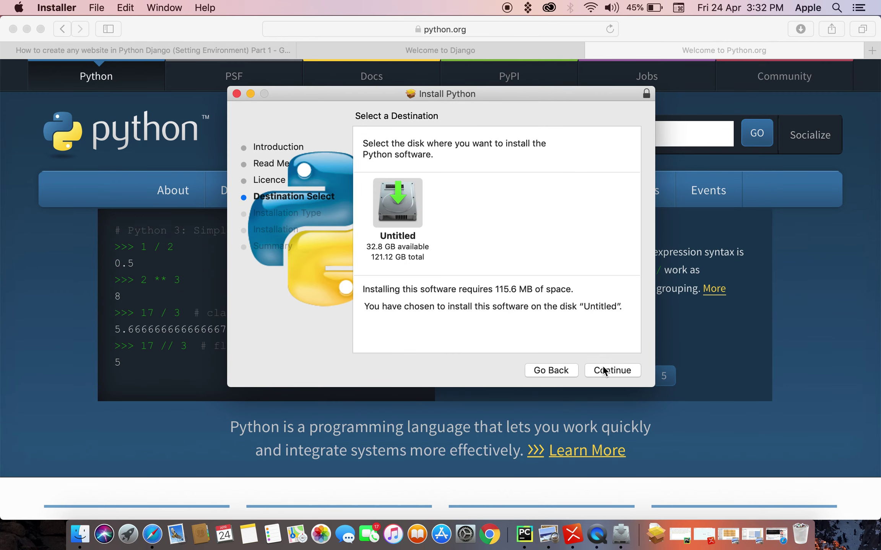
# Install Python 3.8.2 on the Untitled disk with the password, then return to the checklist slides.
pyautogui.click(603, 366)
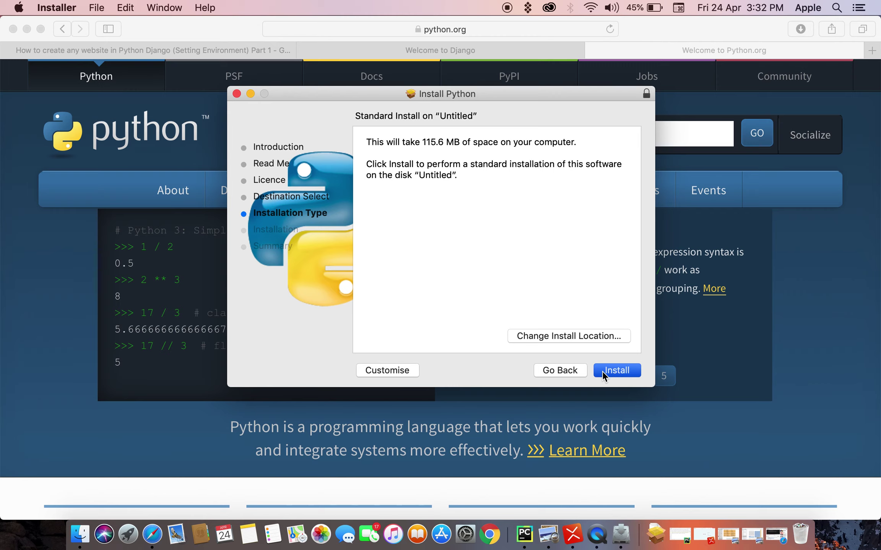
pyautogui.click(603, 370)
pyautogui.write('•')
pyautogui.click(521, 241)
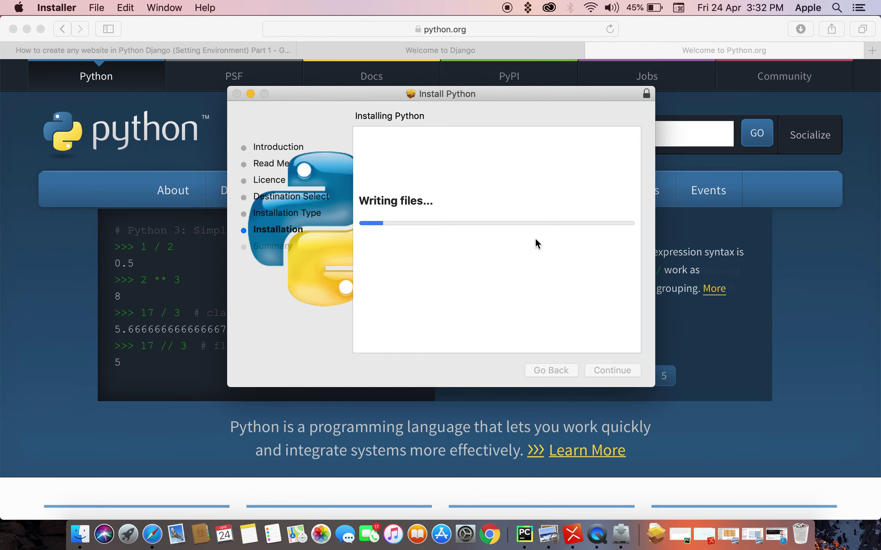
pyautogui.click(159, 147)
pyautogui.click(191, 46)
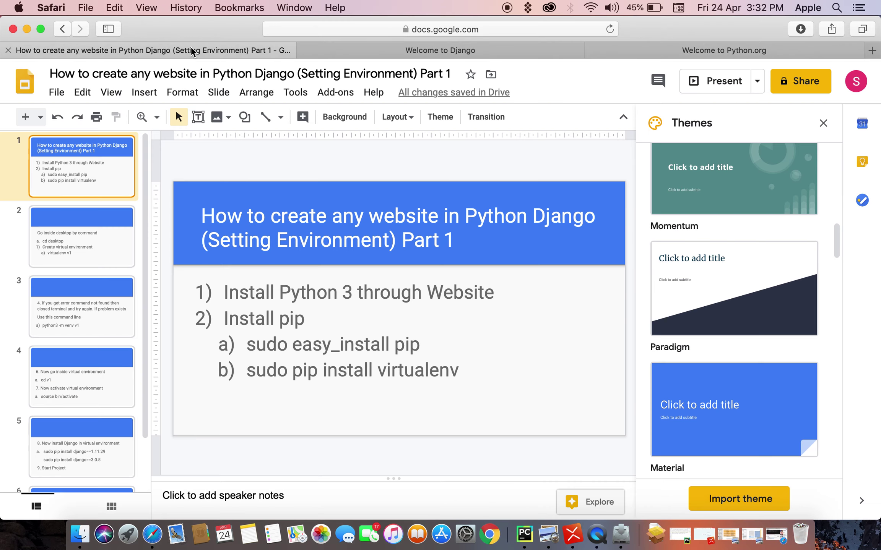
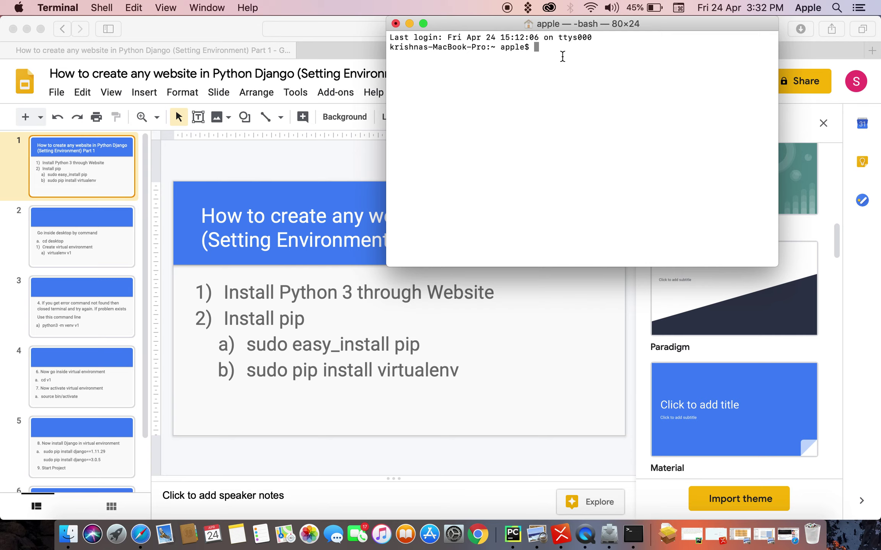
pyautogui.write('sudo')
pyautogui.write(' easy')
pyautogui.write('_install')
pyautogui.write(' pip')
# Run 'sudo easy_install pip' with the admin password, leaving pip 20.1b1 installed.
pyautogui.press('Return')
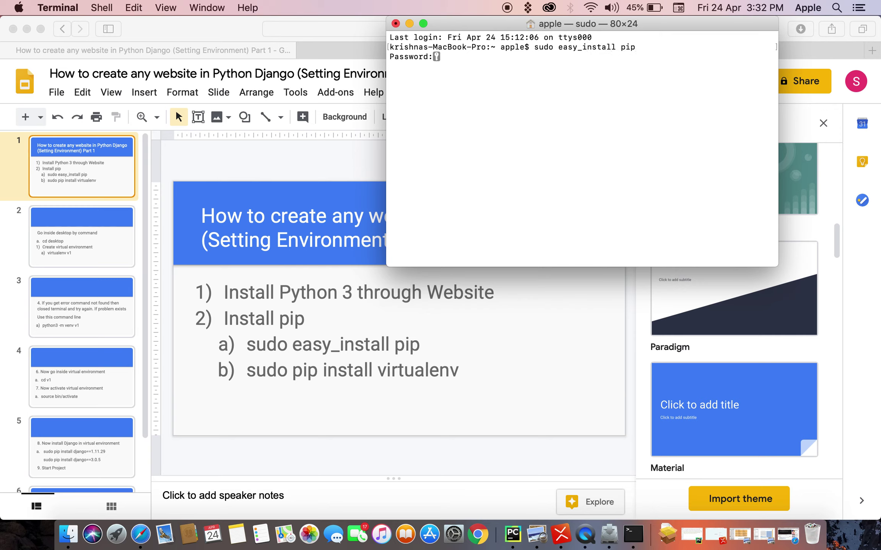
pyautogui.press('Return')
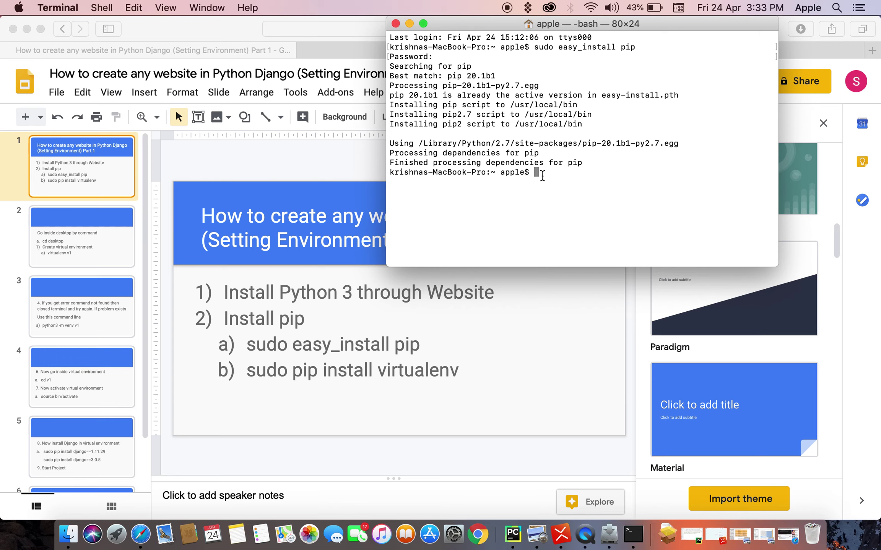
pyautogui.press('super+Tab')
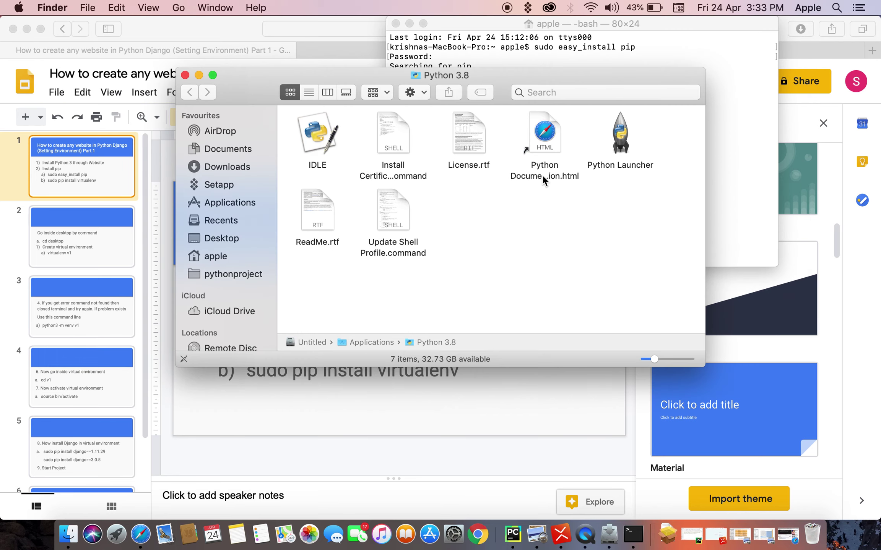
# Close the Python 3.8 Finder window and return focus to Terminal.
pyautogui.click(184, 75)
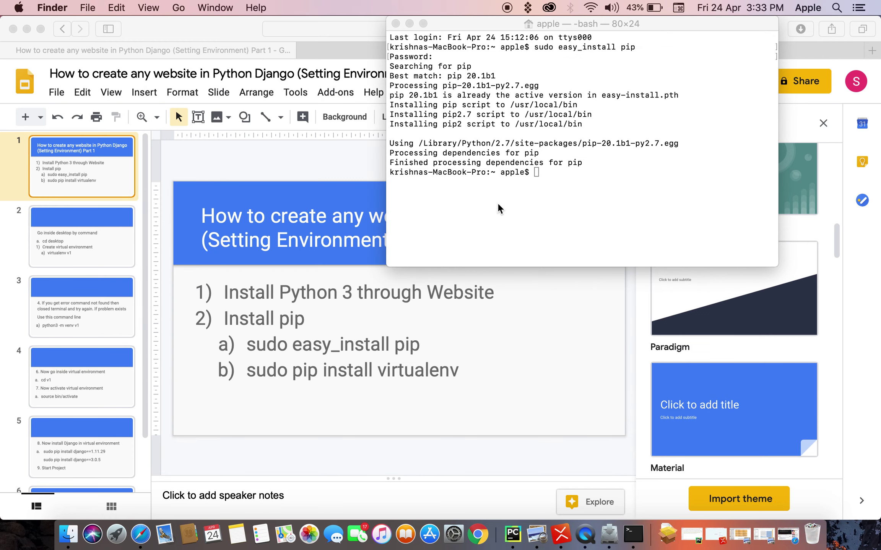
pyautogui.click(546, 180)
pyautogui.write('sudo ')
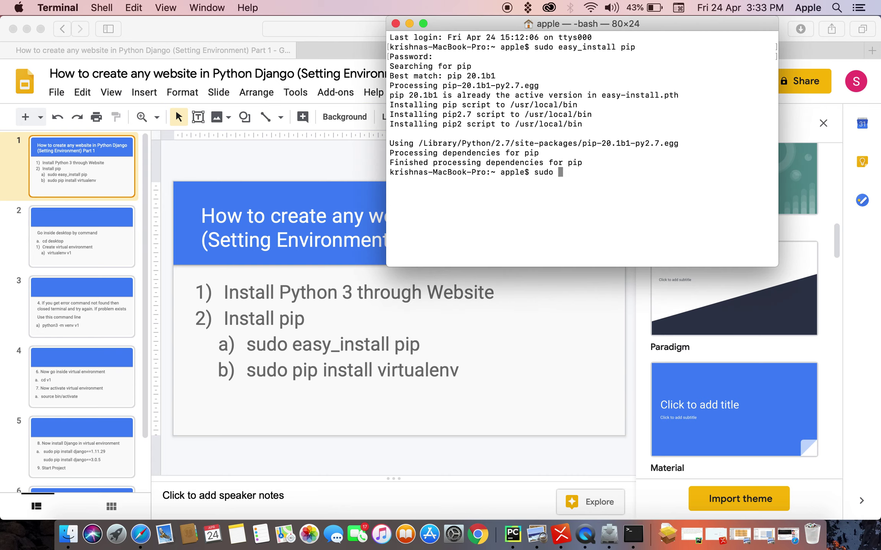
pyautogui.write('pip i')
pyautogui.write('nstall v')
pyautogui.write('rit')
# Run 'sudo pip install virtualenv', correcting typos, then advance the slides to step 2.
pyautogui.press('BackSpace')
pyautogui.press('BackSpace')
pyautogui.press('BackSpace')
pyautogui.write('irtua')
pyautogui.press('BackSpace')
pyautogui.press('BackSpace')
pyautogui.write('ual')
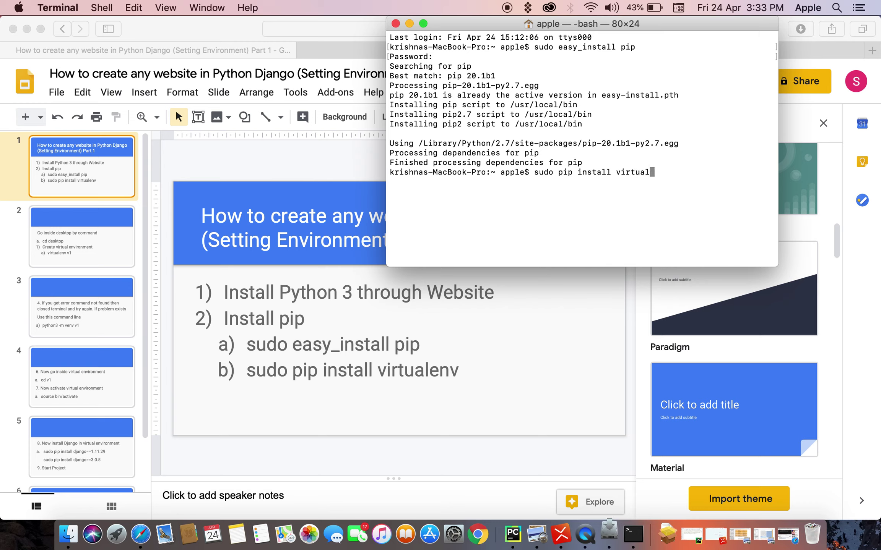
pyautogui.write('end')
pyautogui.press('BackSpace')
pyautogui.write('v')
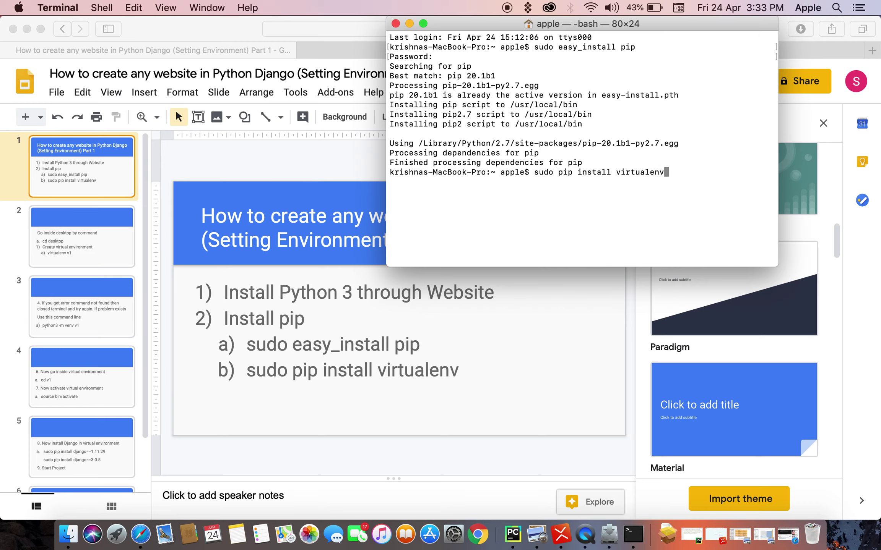
pyautogui.press('Return')
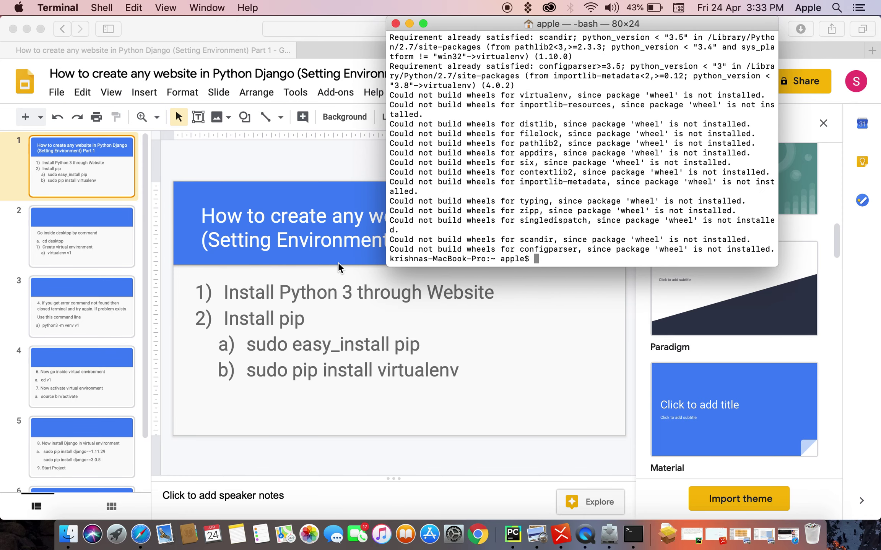
pyautogui.click(115, 253)
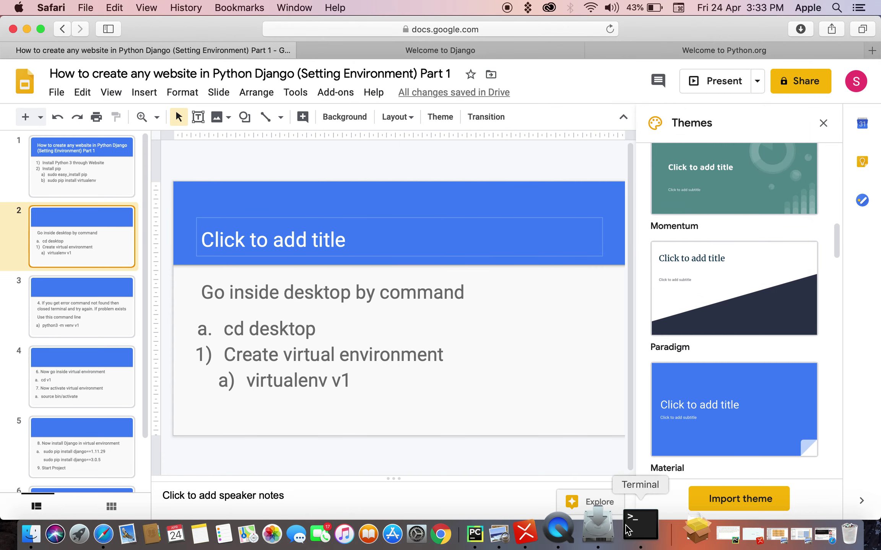
# Run 'cd desktop' and 'virtualenv v1', then view slide 3's python3 -m venv fallback.
pyautogui.click(632, 503)
pyautogui.write('c')
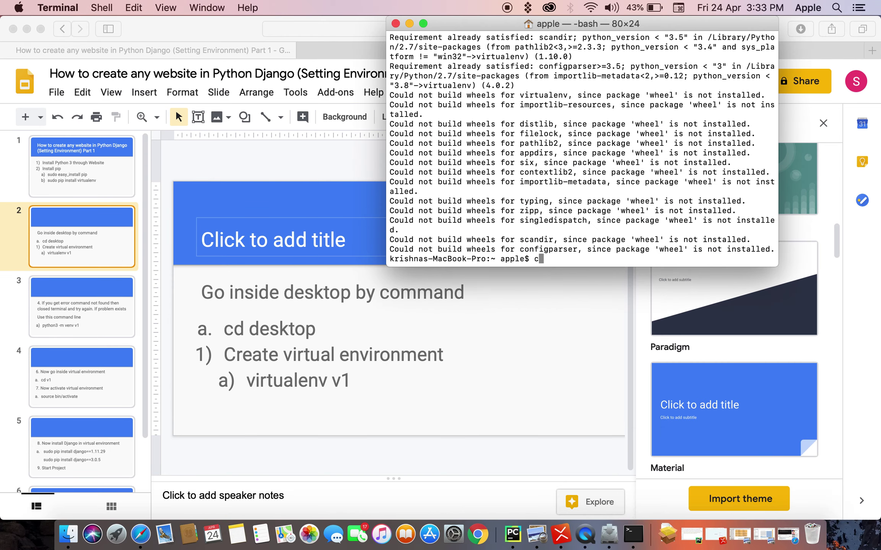
pyautogui.write('d desktop')
pyautogui.press('Return')
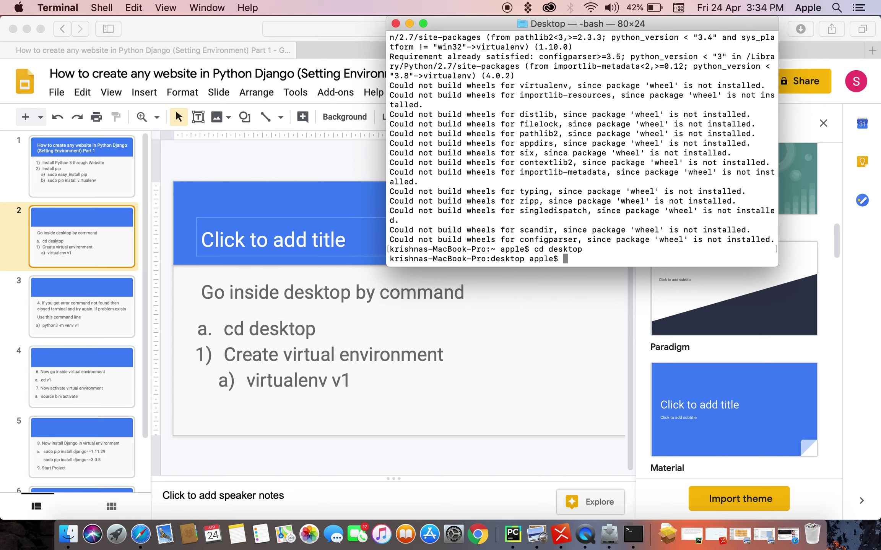
pyautogui.write('virtual')
pyautogui.write('env v')
pyautogui.write('1')
pyautogui.press('Return')
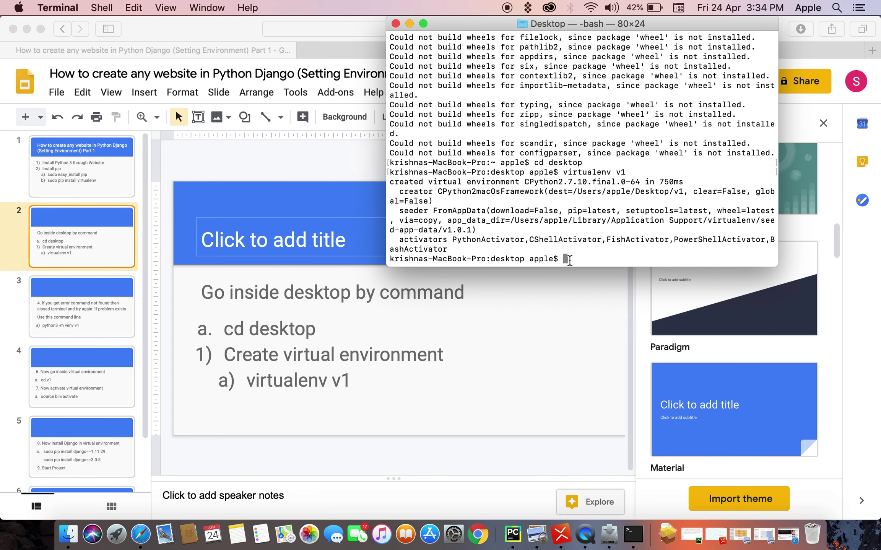
pyautogui.click(119, 309)
pyautogui.click(118, 309)
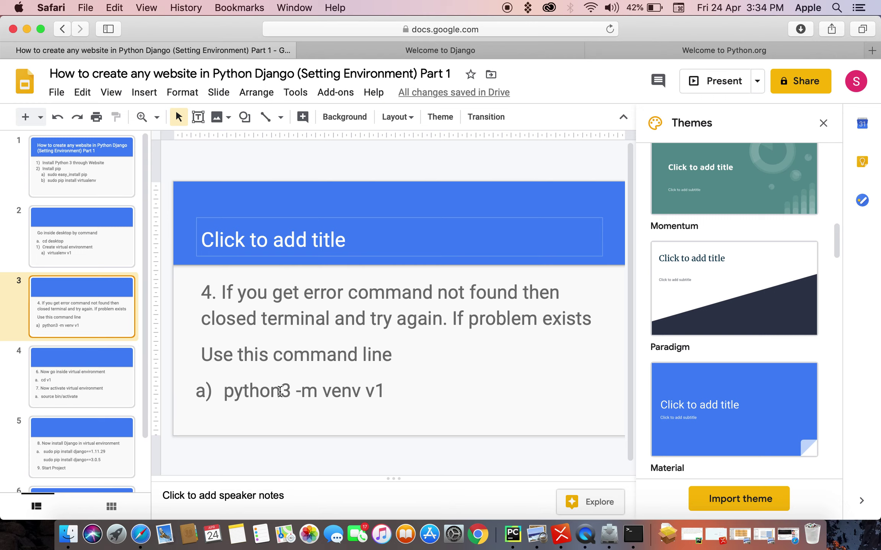
# Run 'cd v1' and 'source bin/activate' so the prompt shows (v1).
pyautogui.click(70, 385)
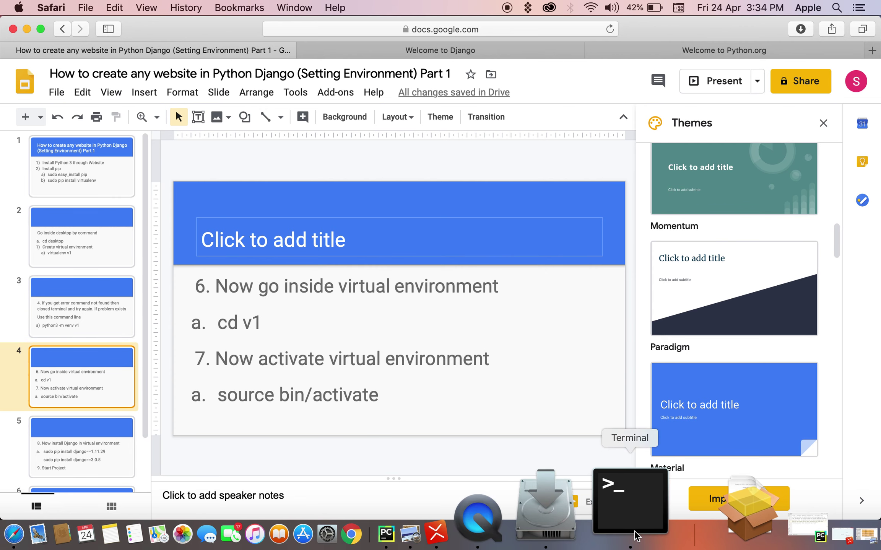
pyautogui.click(630, 502)
pyautogui.write('cd v1')
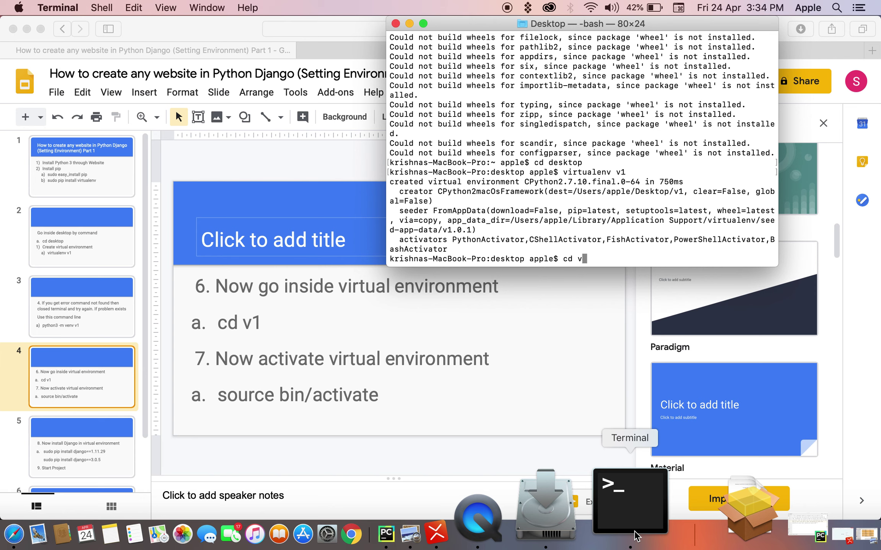
pyautogui.press('Return')
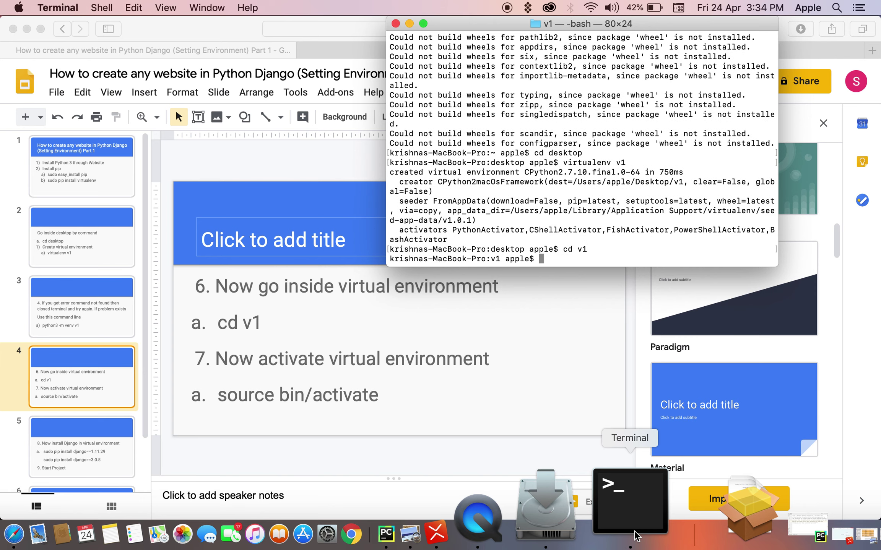
pyautogui.write('soy')
pyautogui.press('BackSpace')
pyautogui.write('ur')
pyautogui.write('ce b')
pyautogui.write('in')
pyautogui.write('/activ')
pyautogui.write('ate')
pyautogui.press('Return')
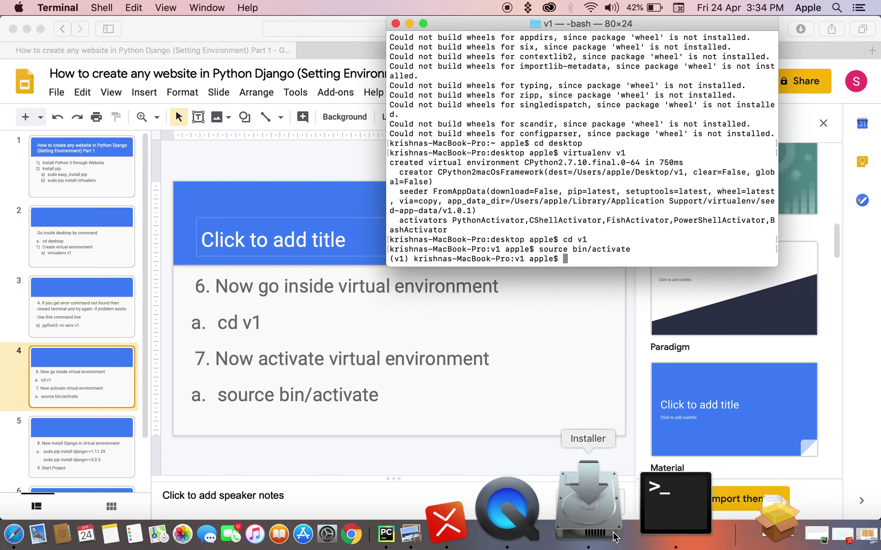
pyautogui.click(106, 440)
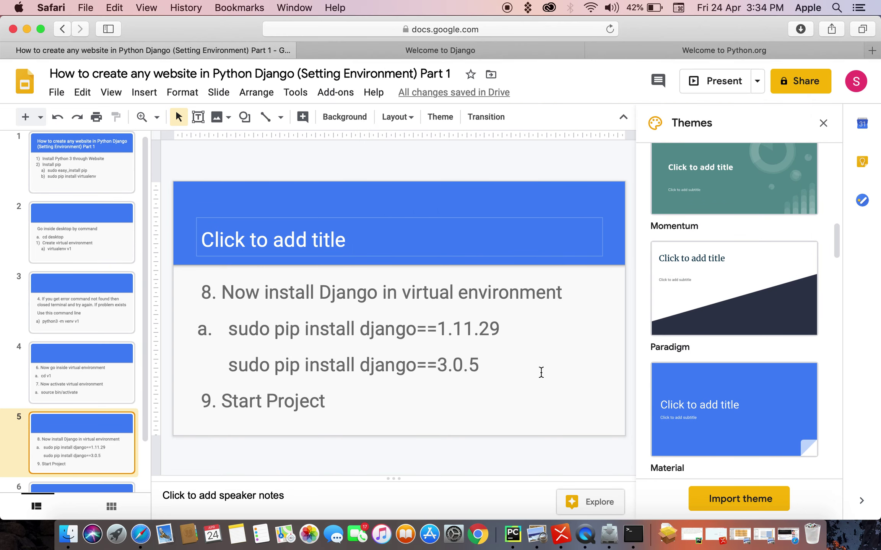
# Run 'sudo pip install django==3.0.5', which finds no matching distribution.
pyautogui.click(631, 524)
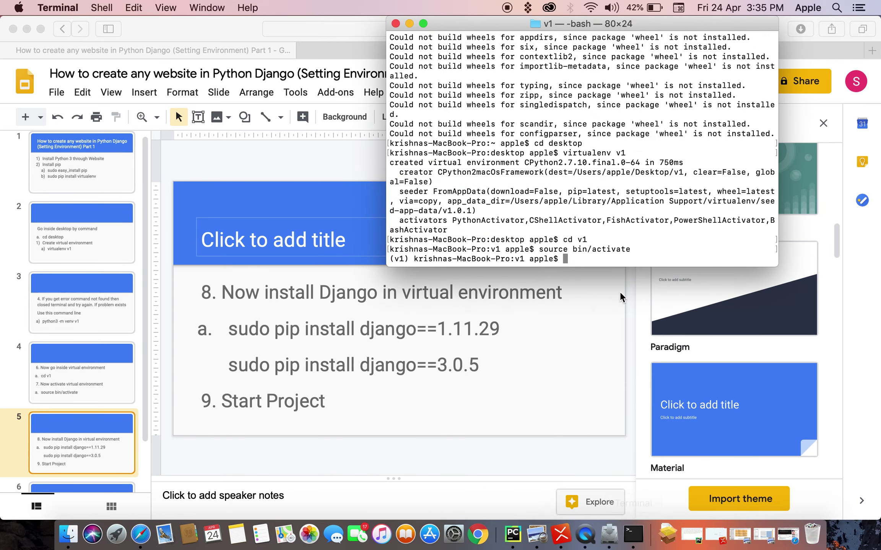
pyautogui.write('sudo')
pyautogui.write(' pip ')
pyautogui.write('install ')
pyautogui.write('dj')
pyautogui.press('BackSpace')
pyautogui.write('jango')
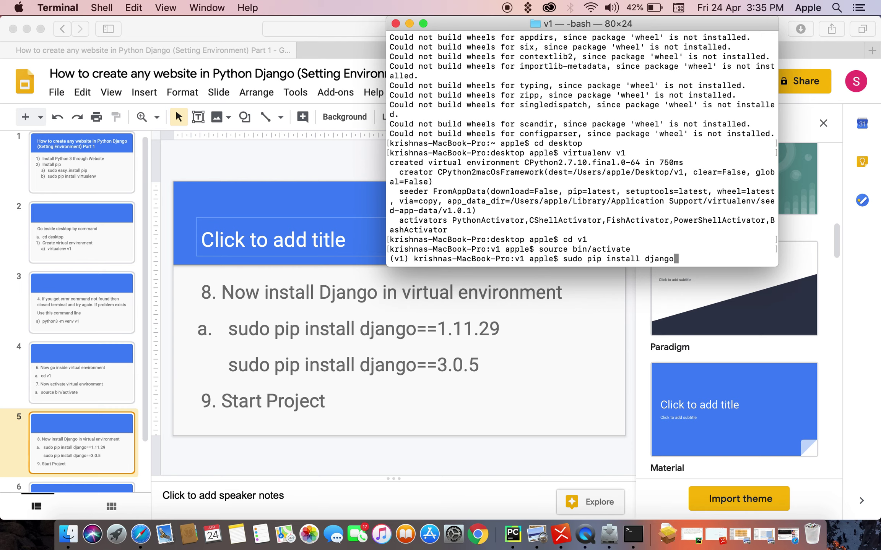
pyautogui.write('==')
pyautogui.write('3.0.')
pyautogui.write('5')
pyautogui.press('Return')
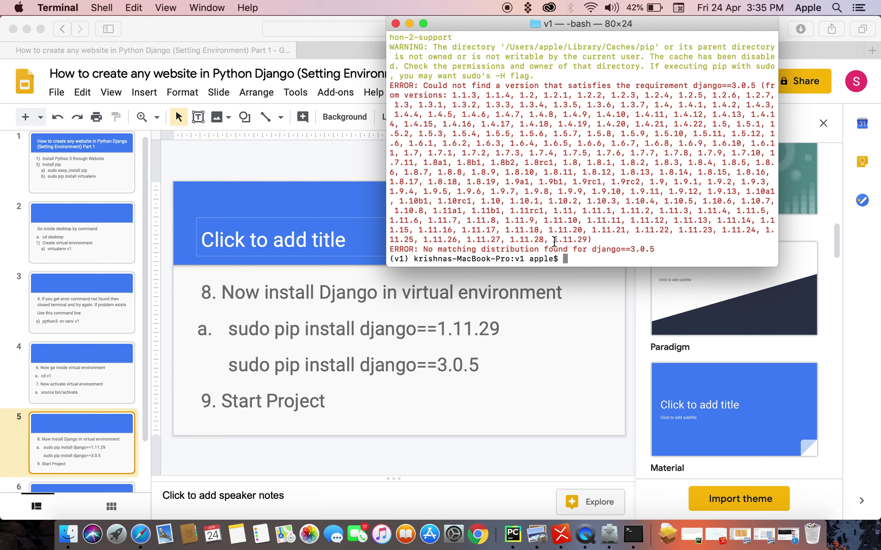
# Rerun the previous install command with the copied version, django==1.11.29.
pyautogui.moveTo(554, 242); pyautogui.dragTo(588, 241)
pyautogui.press('super+c')
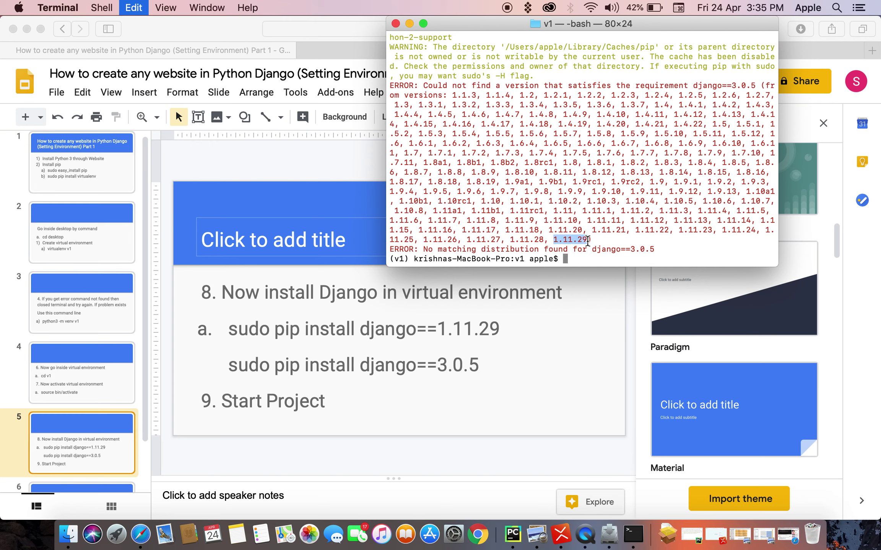
pyautogui.press('Up')
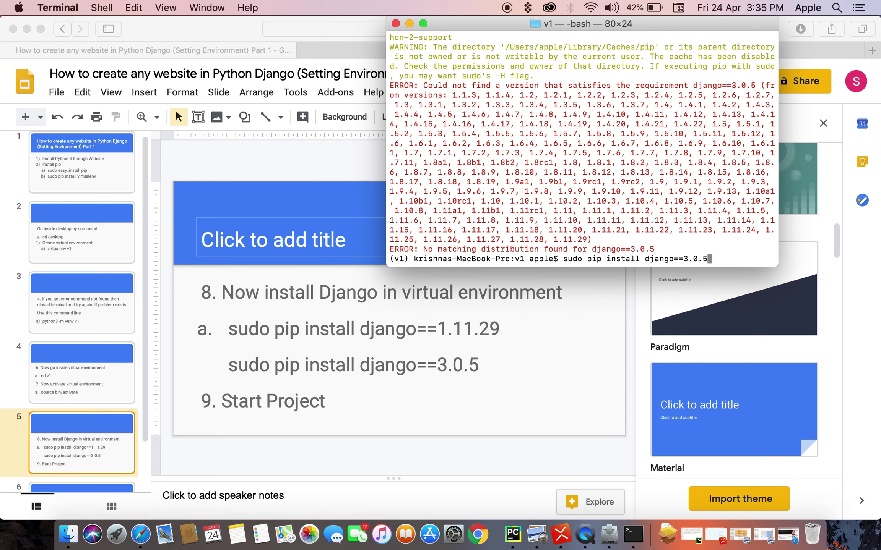
pyautogui.press('BackSpace')
pyautogui.press('BackSpace')
pyautogui.press('BackSpace')
pyautogui.press('BackSpace')
pyautogui.press('BackSpace')
pyautogui.press('super+v')
pyautogui.press('Return')
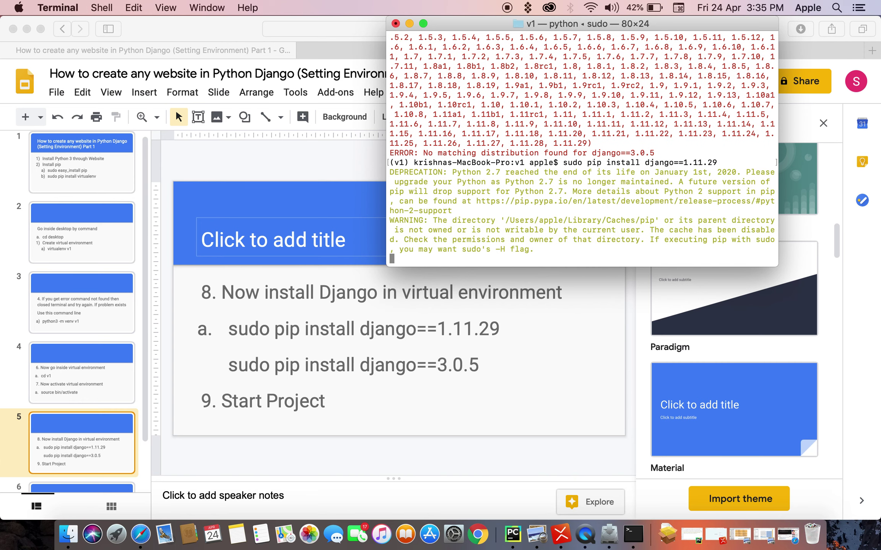